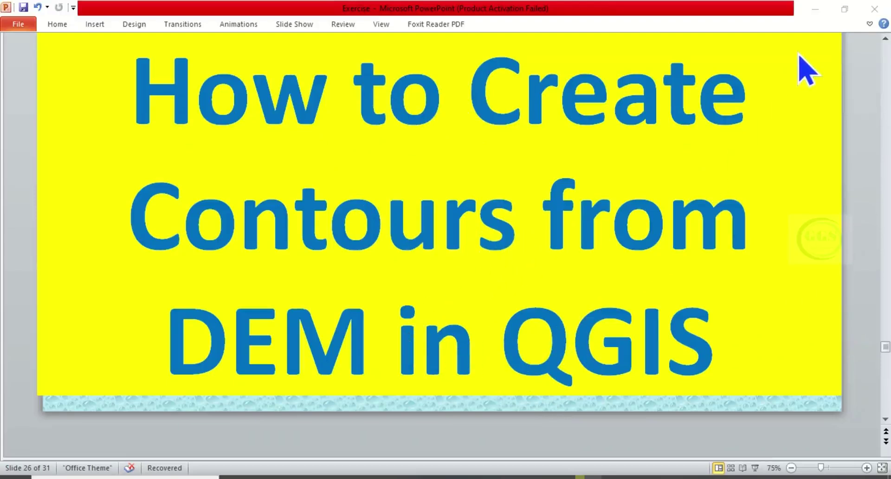
Step: Minimize the PowerPoint contours presentation to reveal the empty QGIS project
click(816, 9)
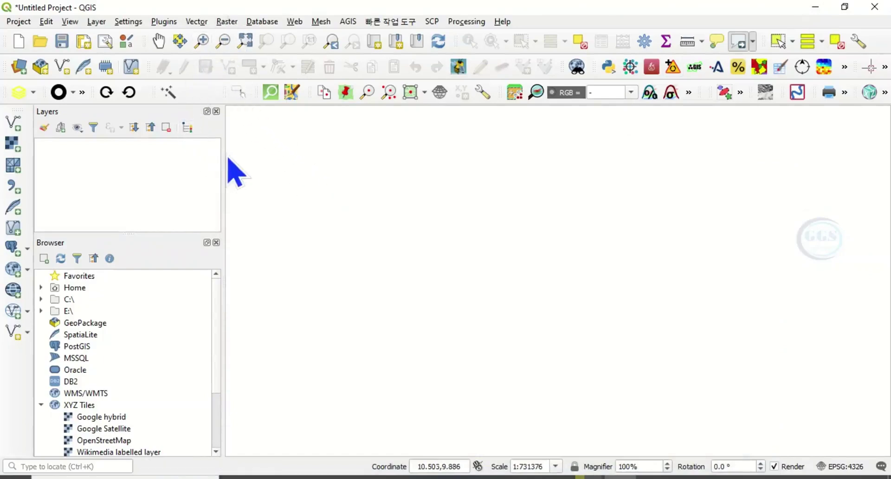
Step: Add the Adamawa Gombe n09_e011_1arc_v3 DEM .tif as a raster layer
click(97, 22)
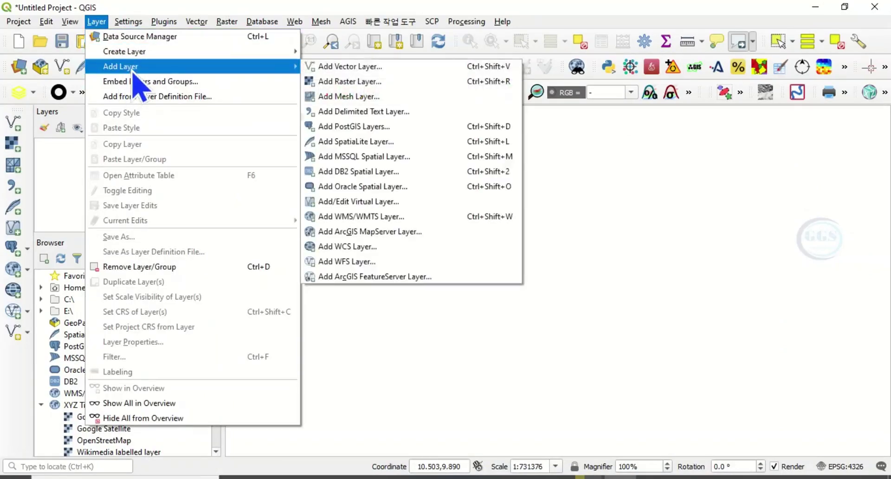
mouse_move(121, 66)
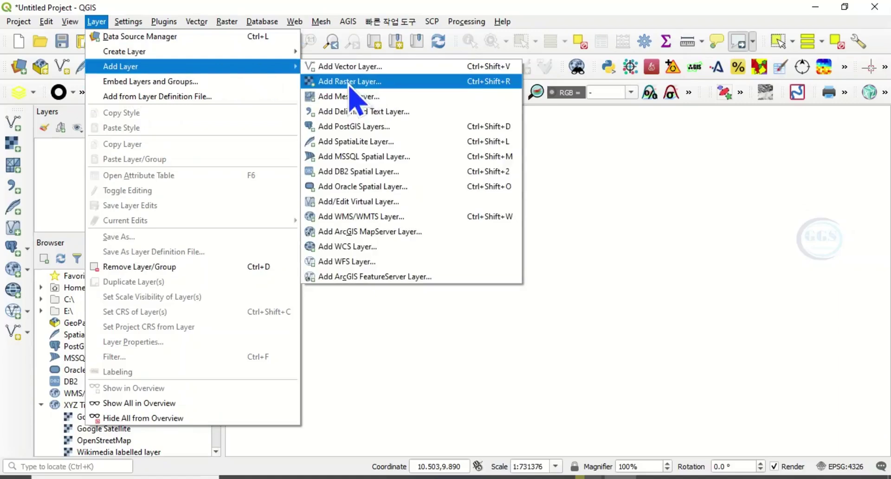
click(350, 83)
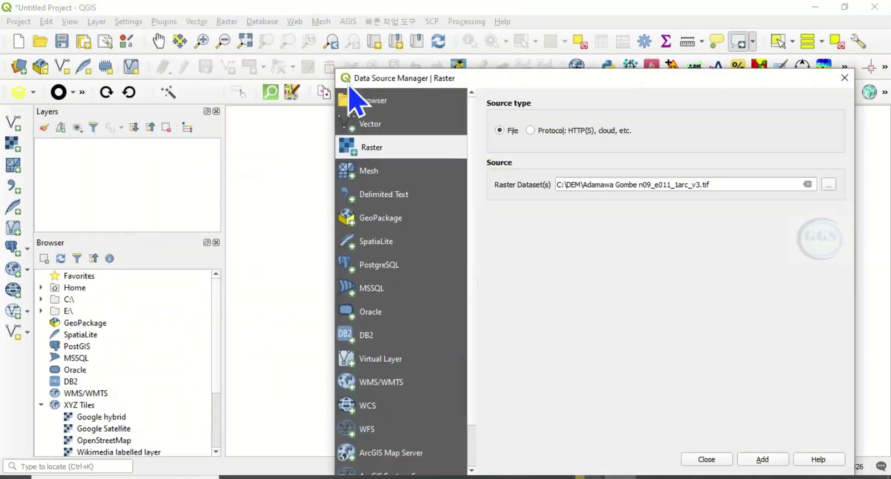
click(829, 185)
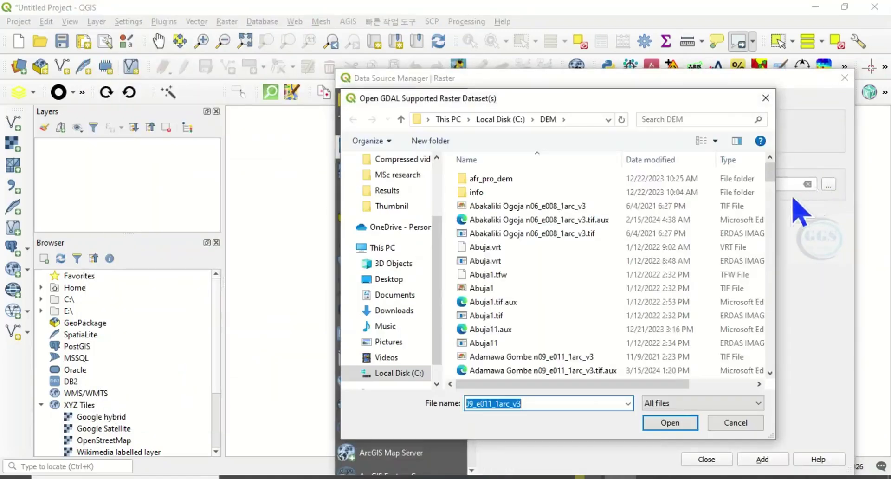
scroll(515, 288, down, 2)
scroll(514, 288, down, 2)
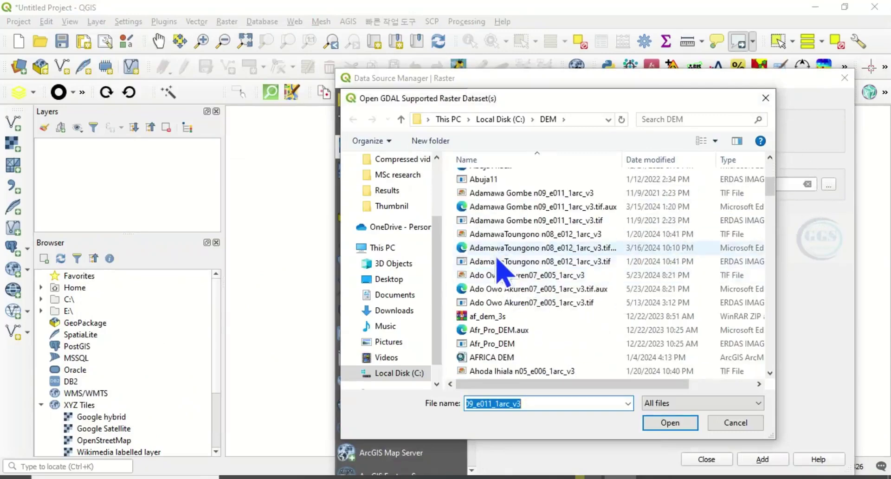
click(501, 196)
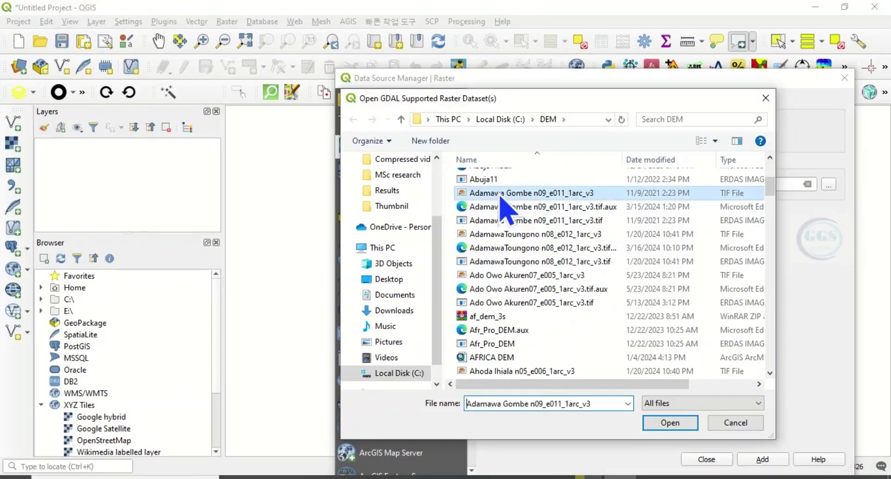
click(670, 423)
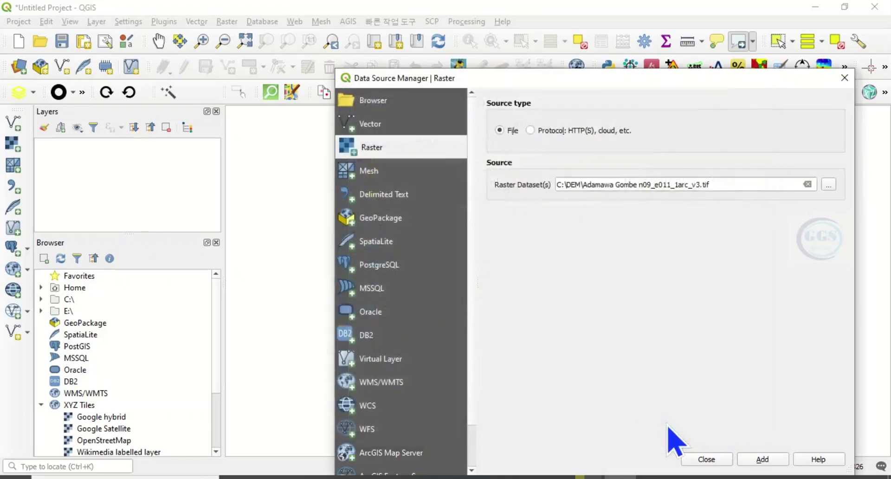
drag(630, 80, 608, 42)
click(744, 420)
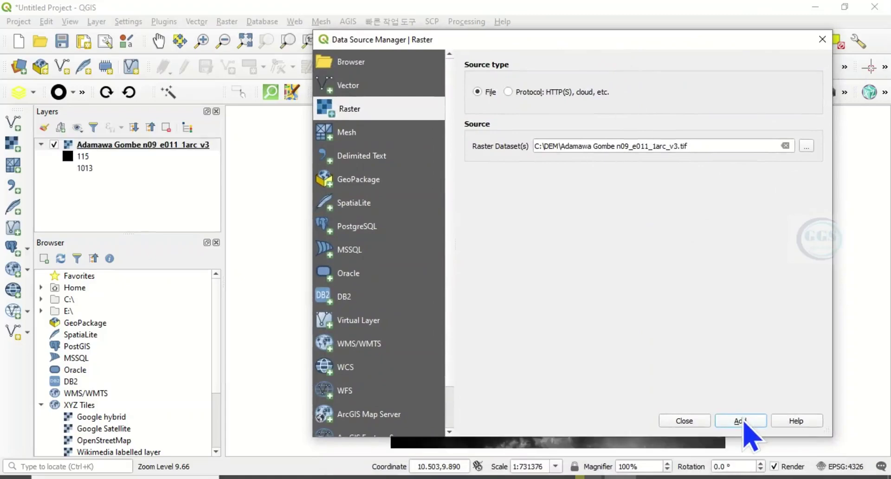
Step: Close the Data Source Manager and bring up the Raster menu's Extraction tools
click(696, 423)
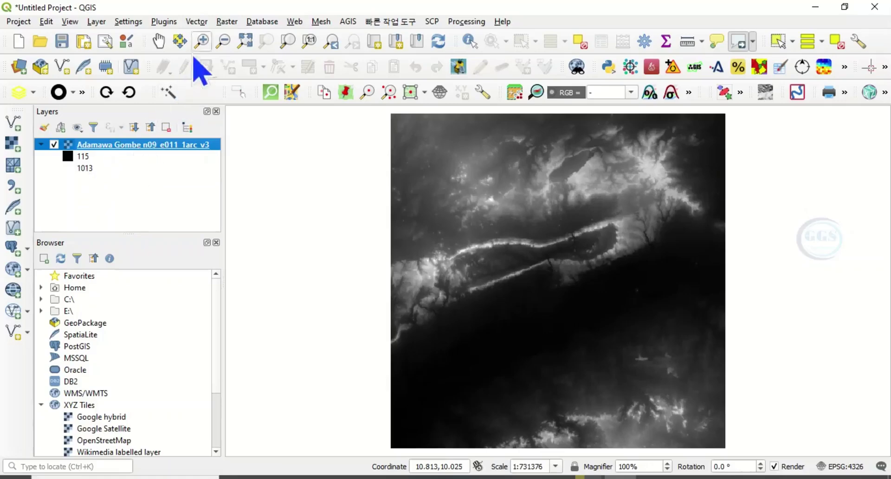
click(227, 22)
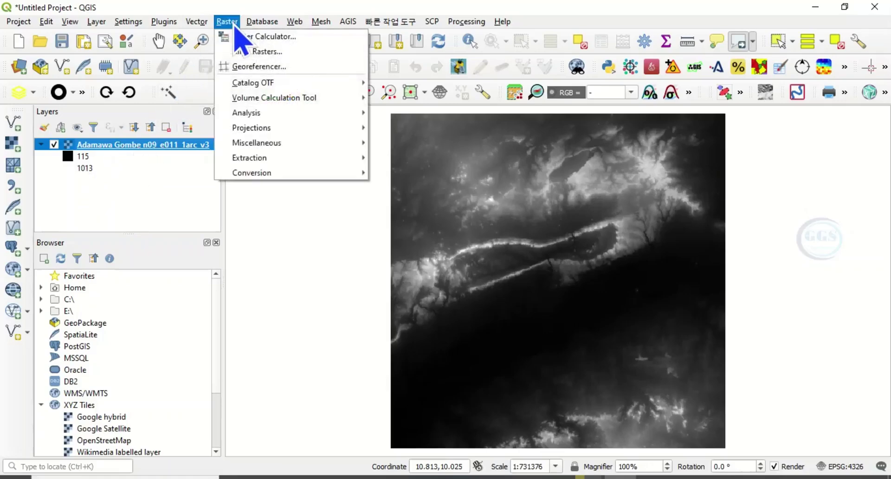
mouse_move(251, 158)
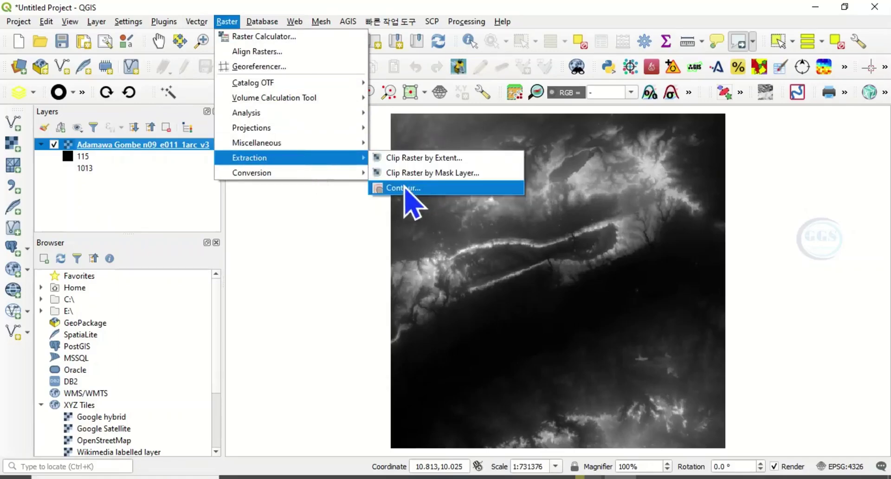
Step: Set the Contour tool on the Adamawa DEM to a 50 interval with attribute ELEV
click(410, 190)
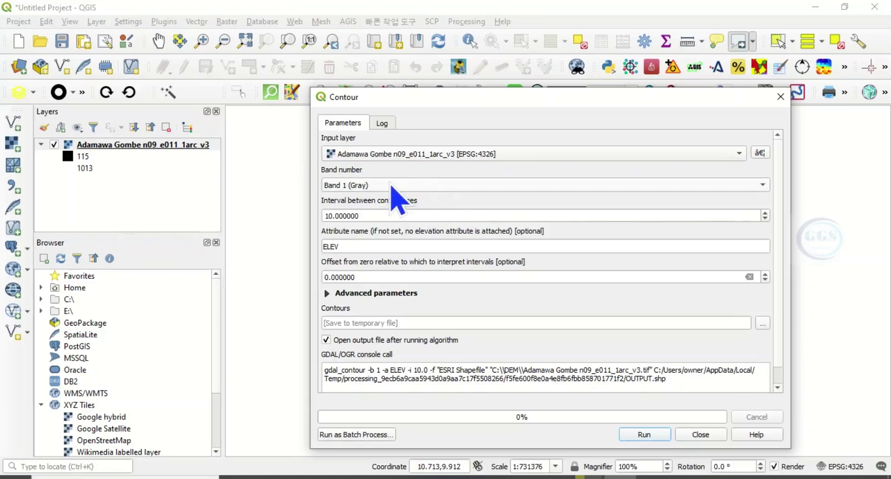
click(328, 216)
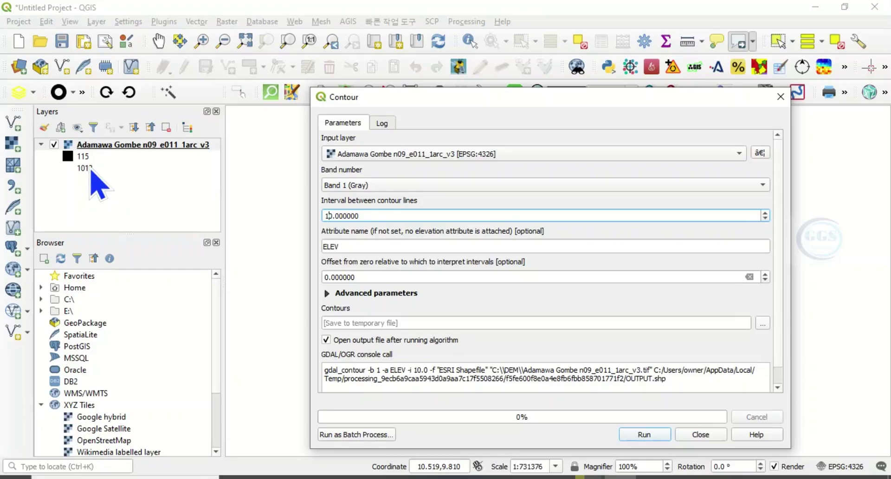
key(BackSpace)
text(5)
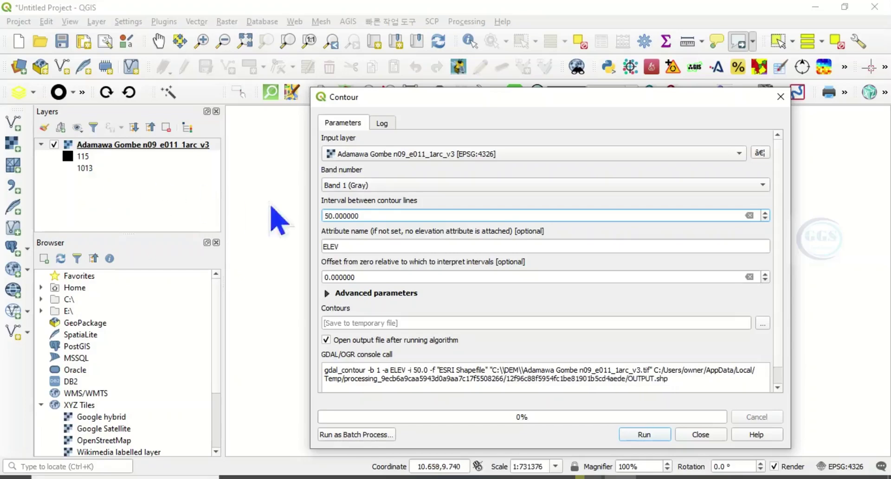
click(358, 216)
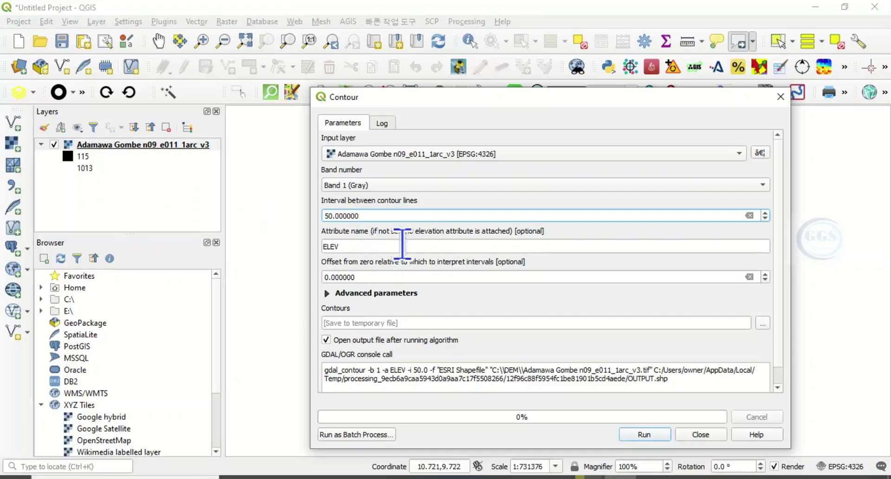
click(346, 248)
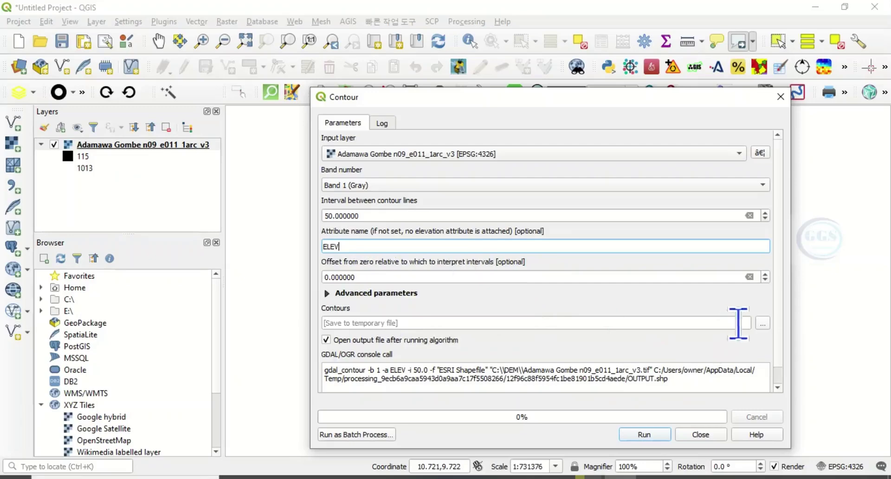
Step: Save the contour output as Contour.shp in the Desktop EXERCISE folder
click(764, 325)
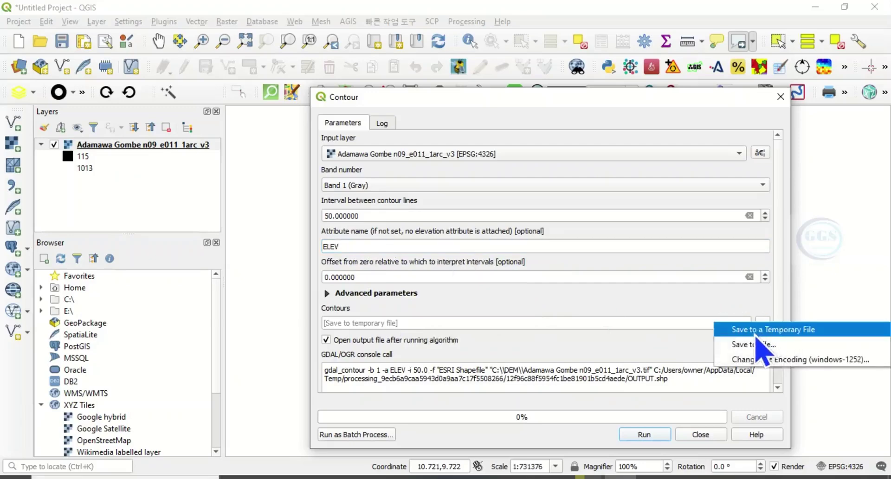
click(752, 346)
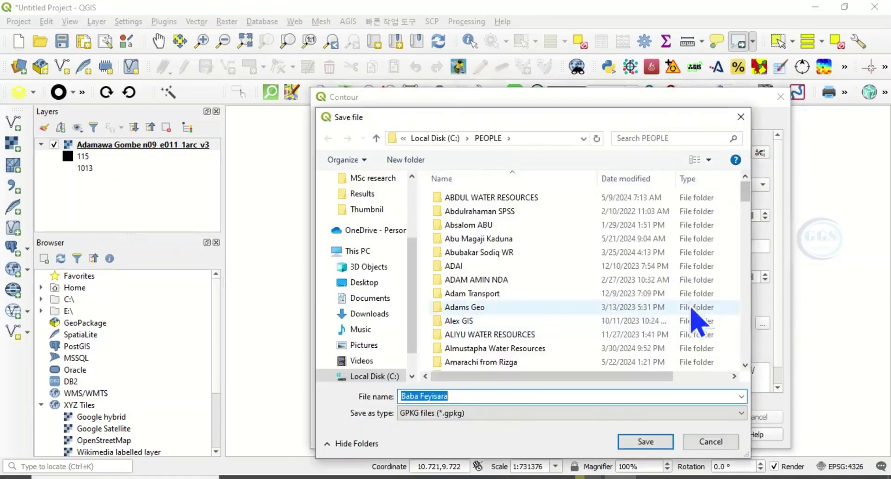
mouse_move(368, 266)
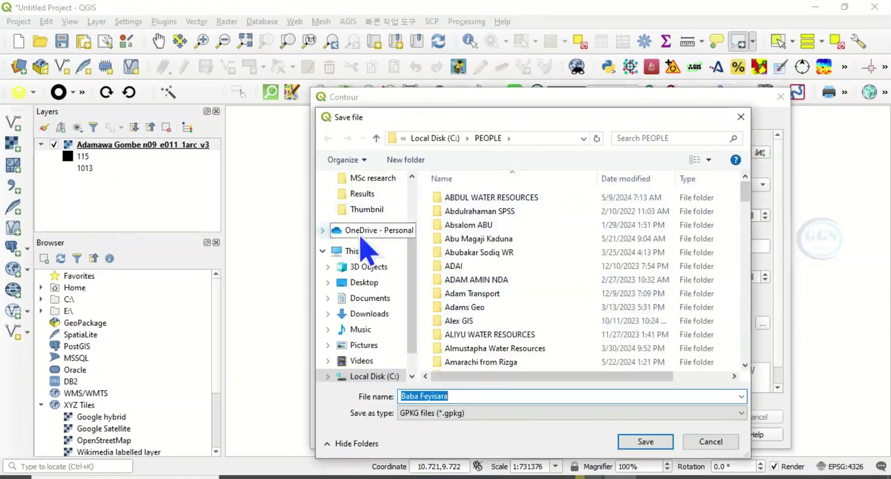
click(366, 282)
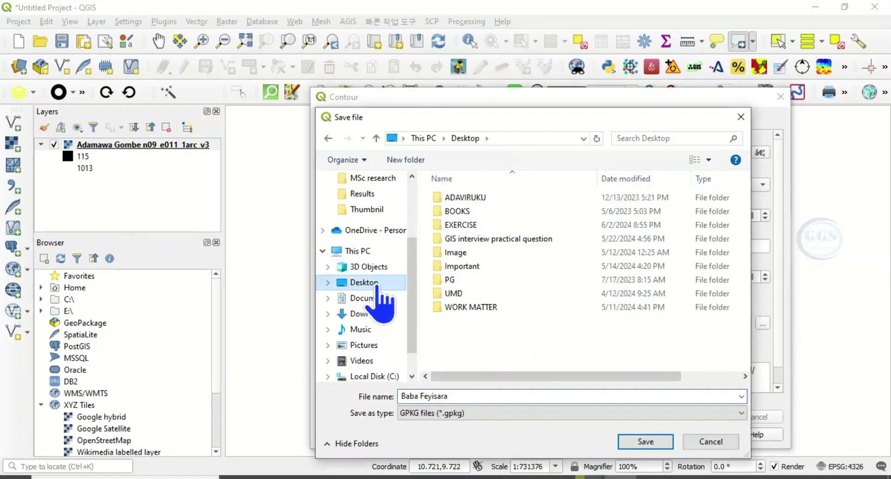
double_click(459, 225)
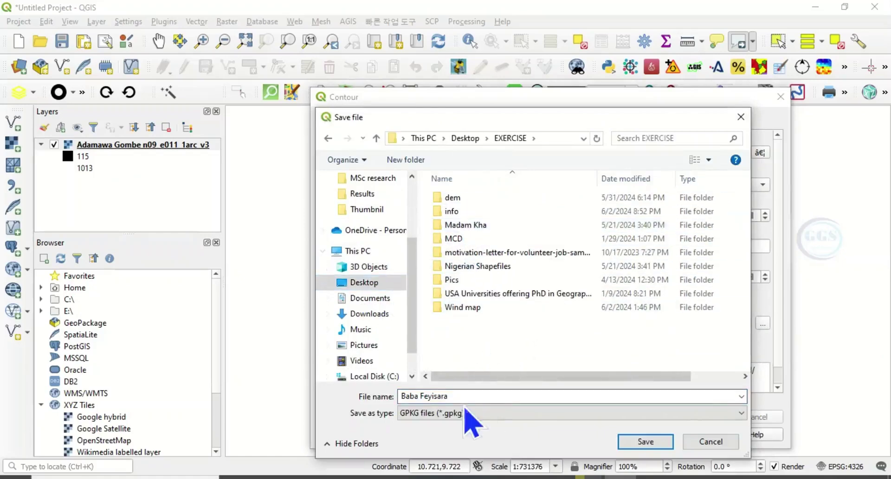
click(443, 396)
text(Contour)
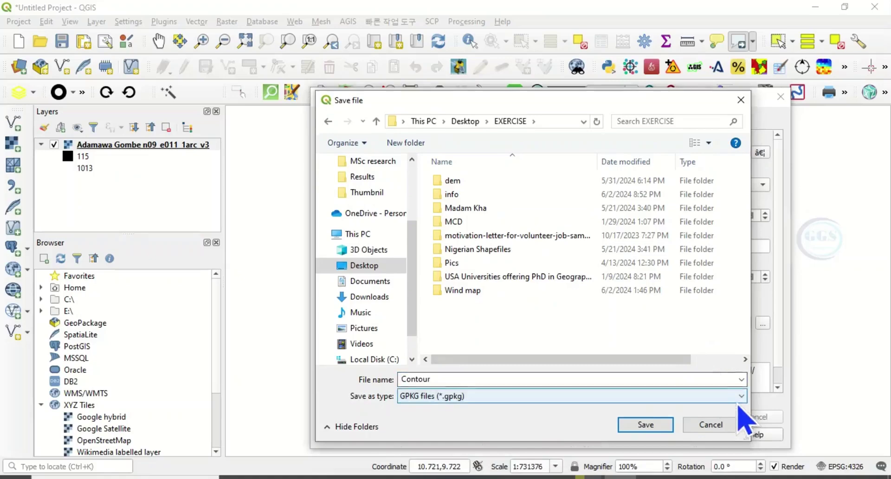
click(742, 397)
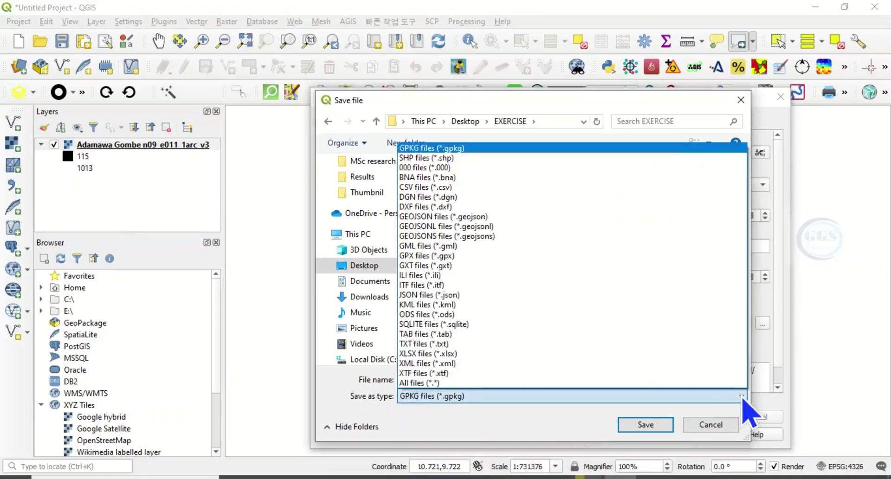
click(427, 158)
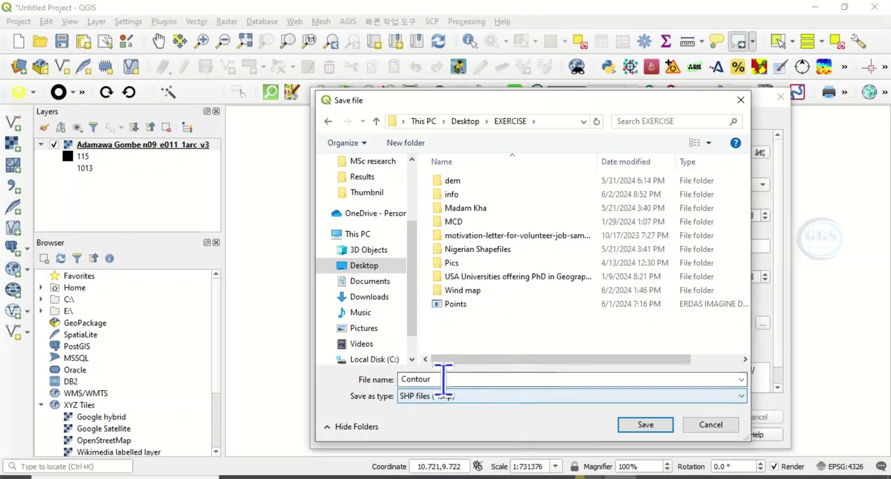
click(644, 425)
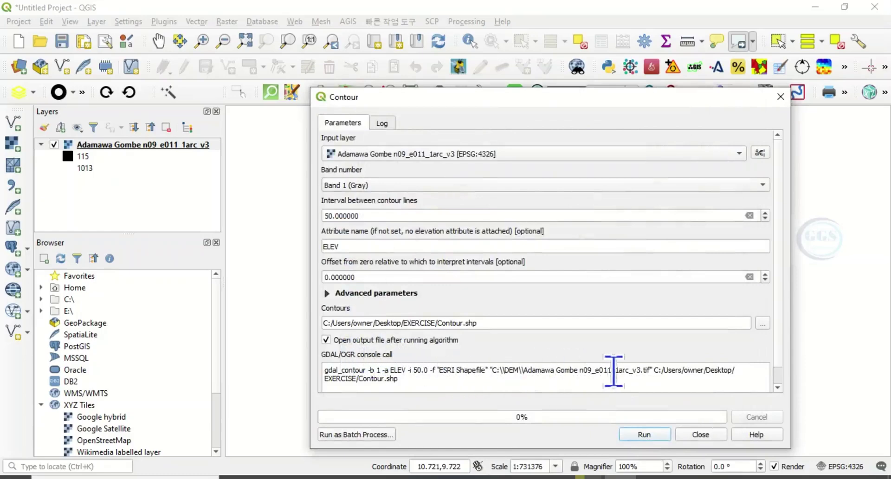
Step: Run the contour extraction and close the tool once the Contours layer appears
click(644, 435)
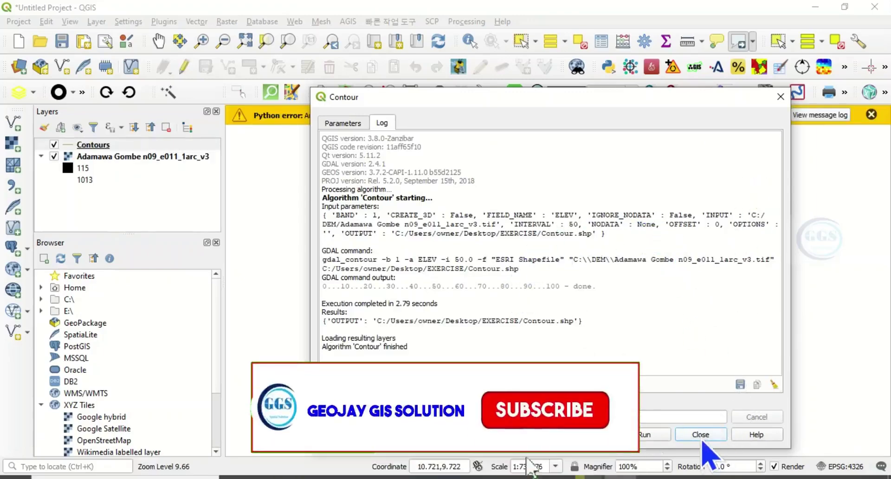
click(701, 438)
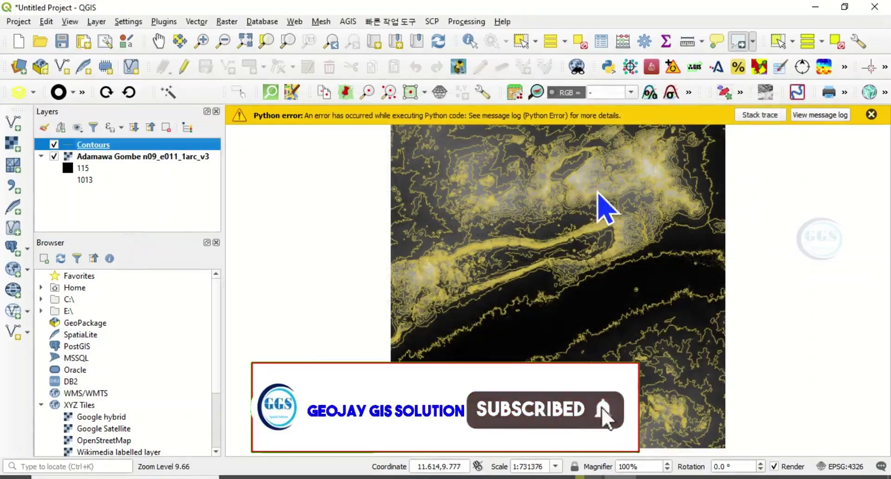
Step: Zoom into the contours, then open the Adamawa Gombe DEM layer's Symbology properties
scroll(646, 222, up, 1)
scroll(646, 221, up, 1)
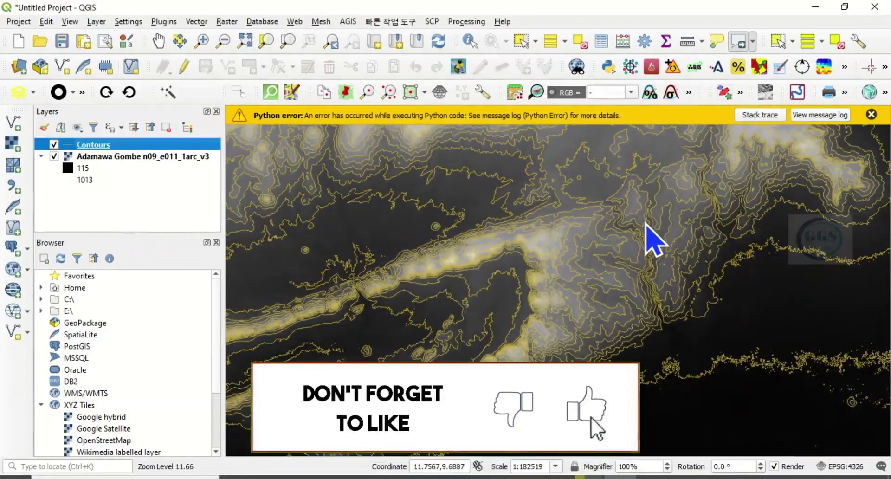
scroll(646, 222, up, 1)
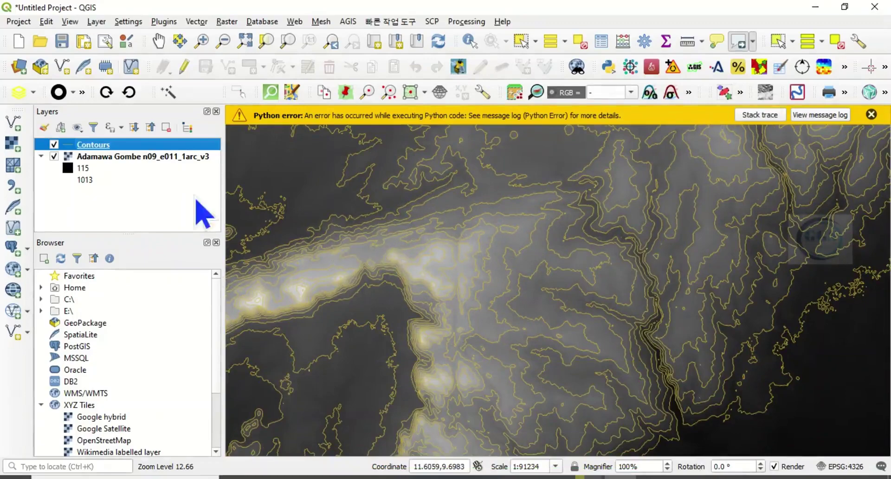
double_click(71, 173)
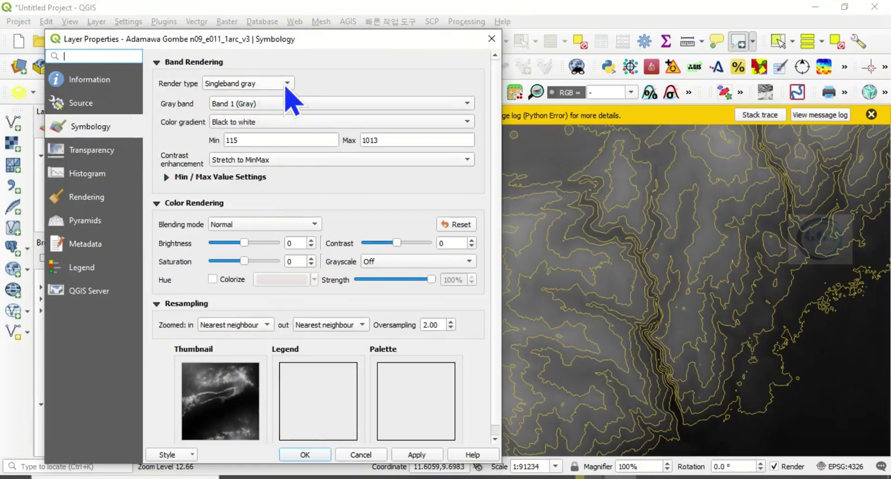
Step: Render the DEM as singleband pseudocolor with the Spectral ramp and apply it
click(285, 85)
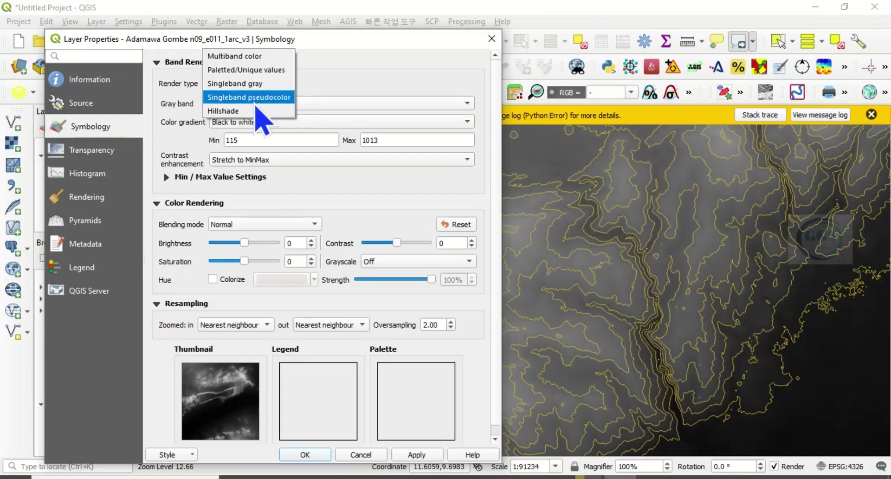
click(255, 97)
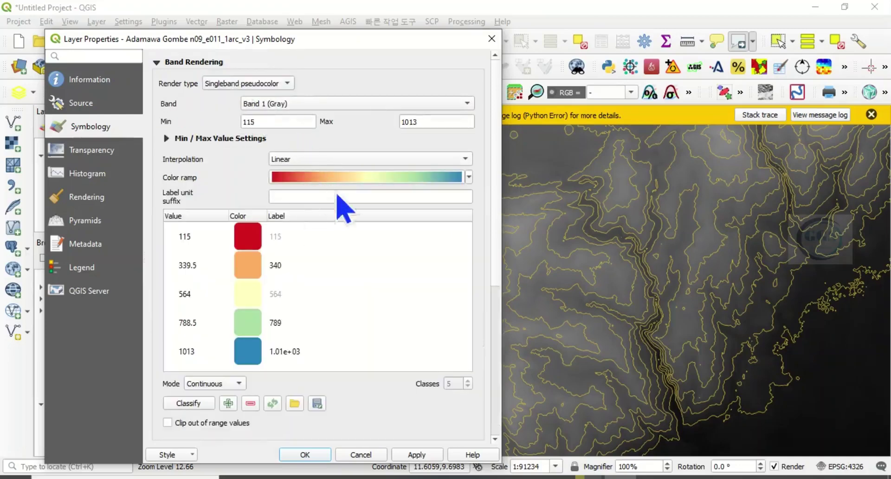
click(469, 177)
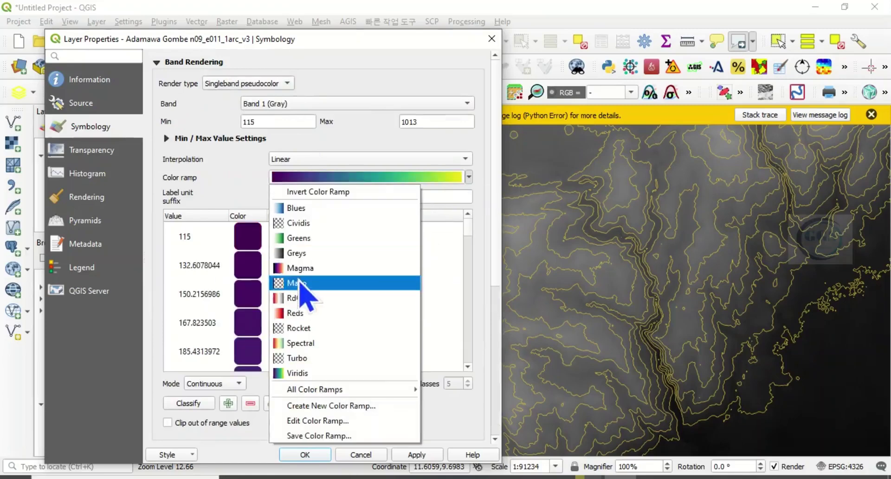
click(299, 343)
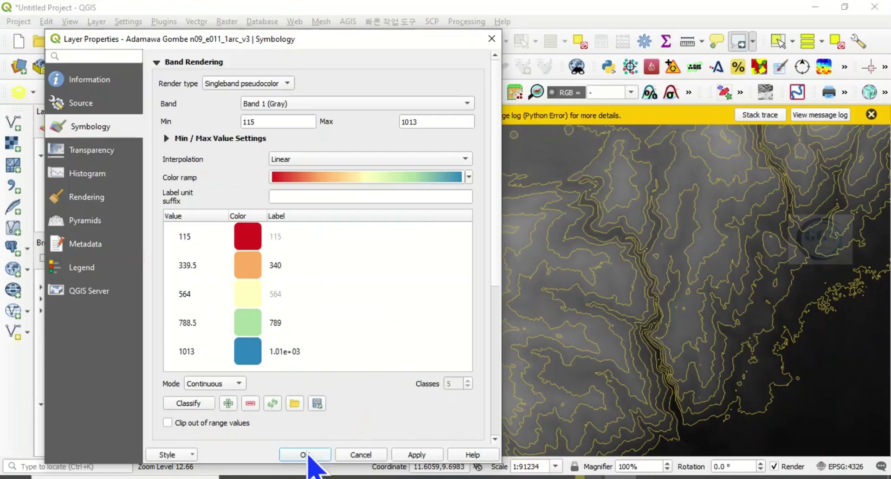
click(305, 455)
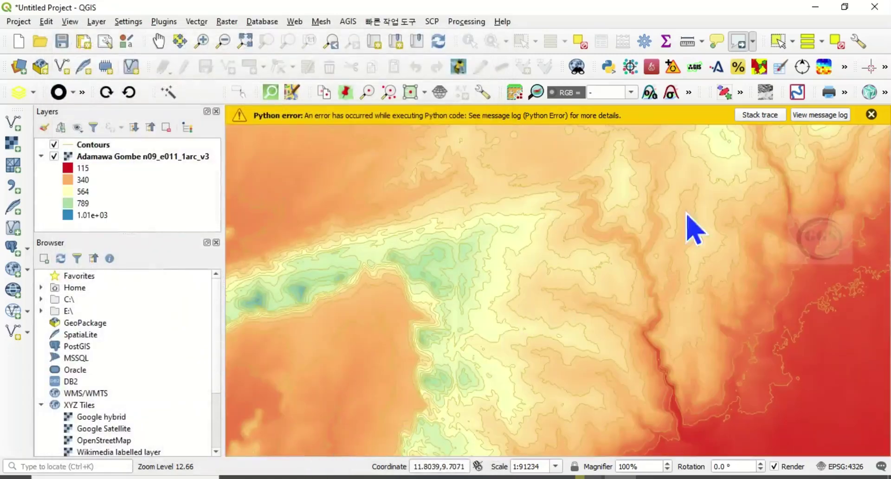
Step: Close the Python error bar and zoom in on the map
click(871, 115)
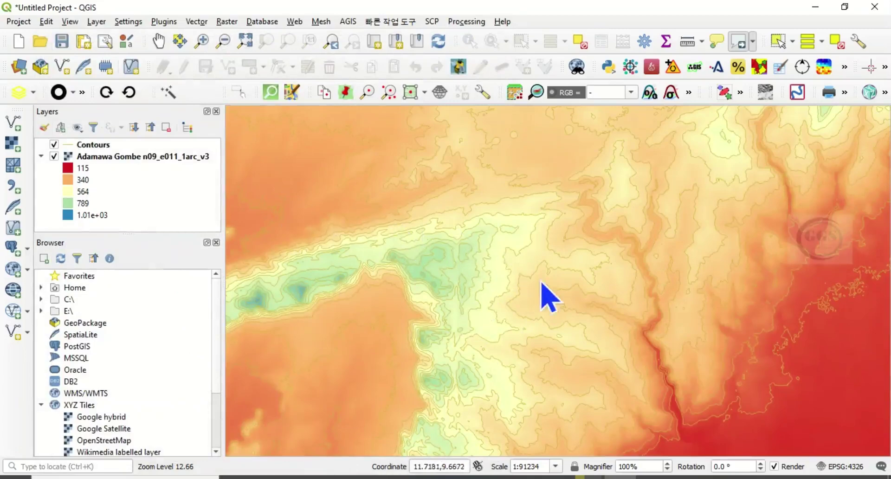
scroll(590, 286, up, 1)
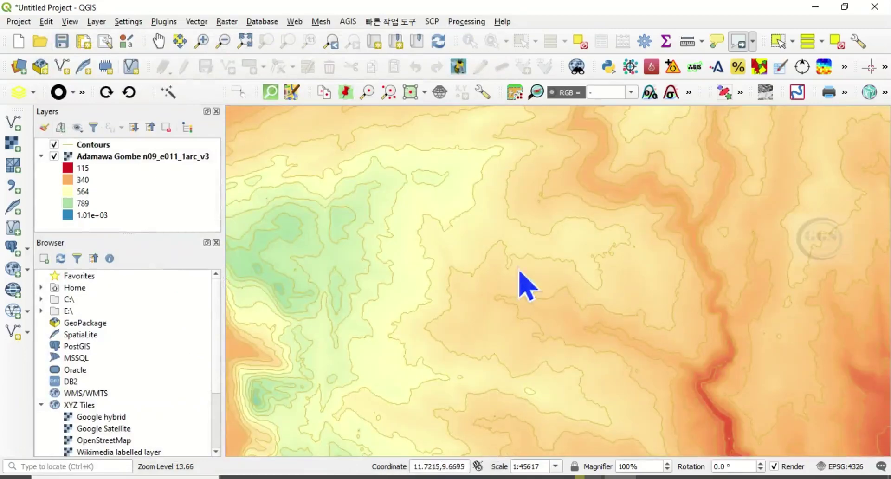
right_click(91, 146)
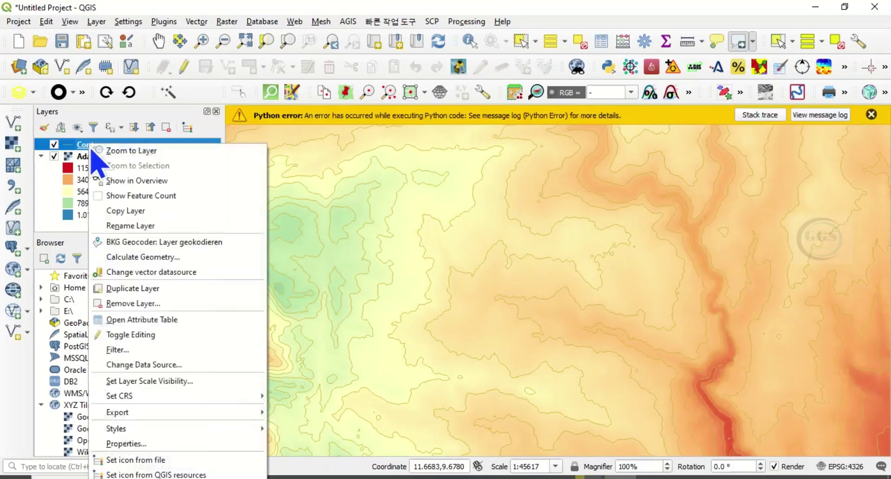
click(145, 324)
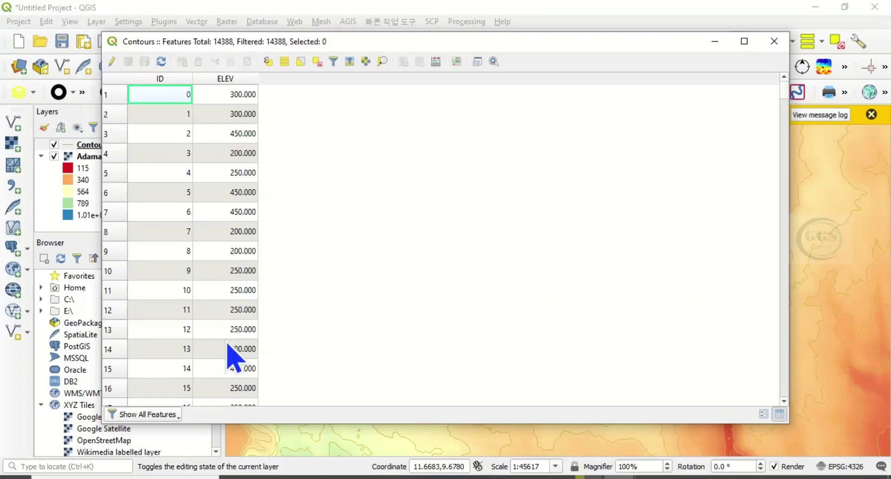
click(774, 41)
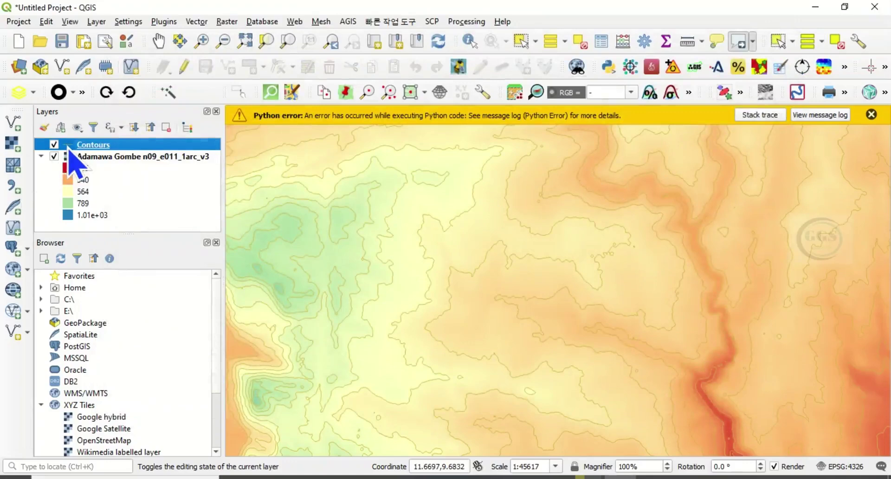
Step: Make the Contours layer's simple line black and dismiss the Python error notice
double_click(69, 147)
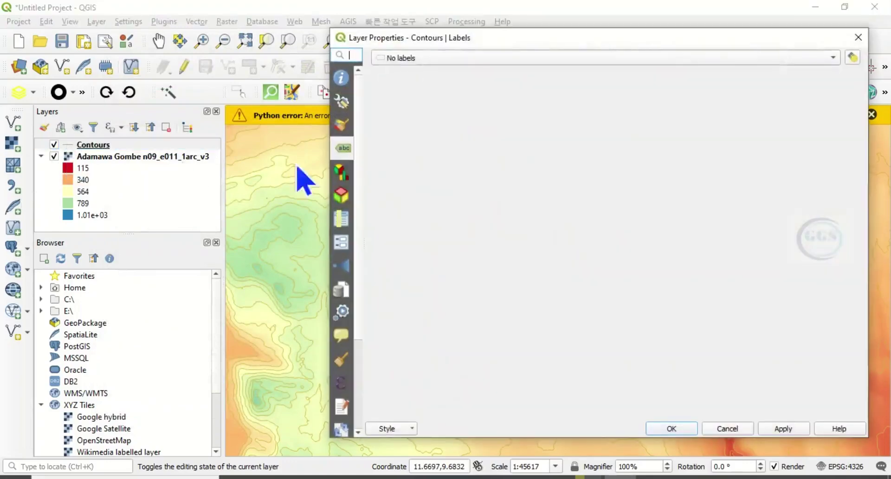
click(345, 131)
click(508, 88)
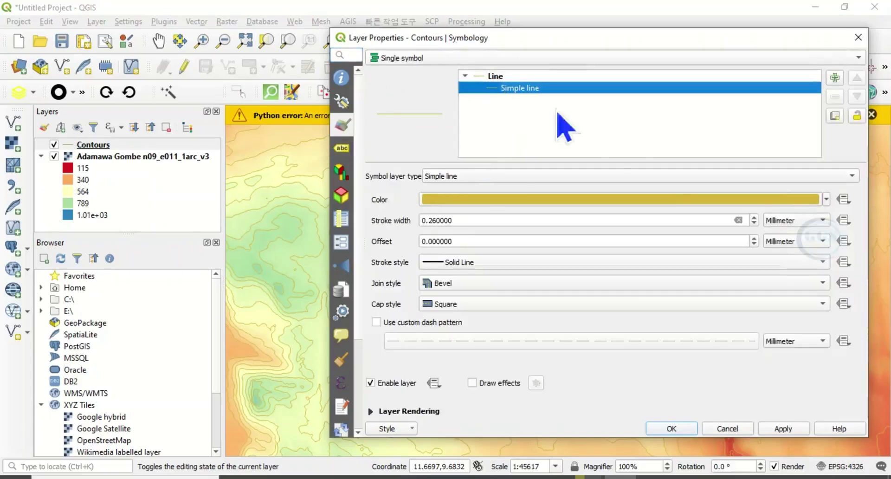
click(826, 200)
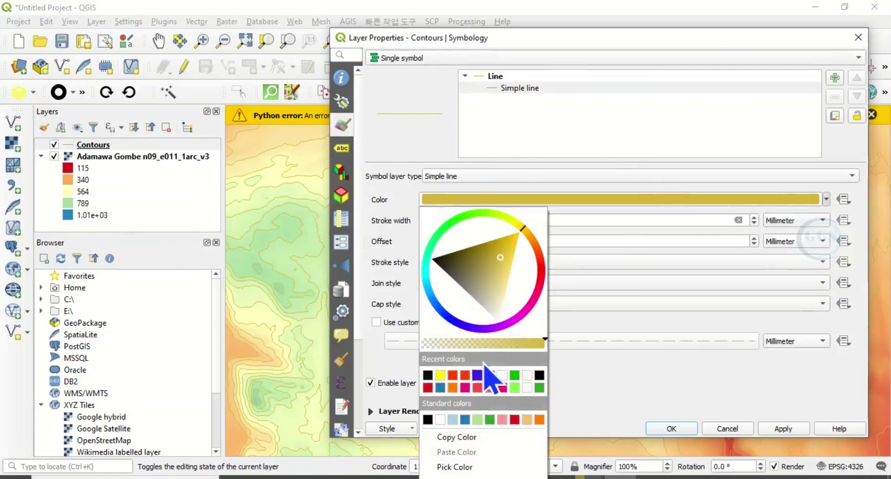
click(428, 377)
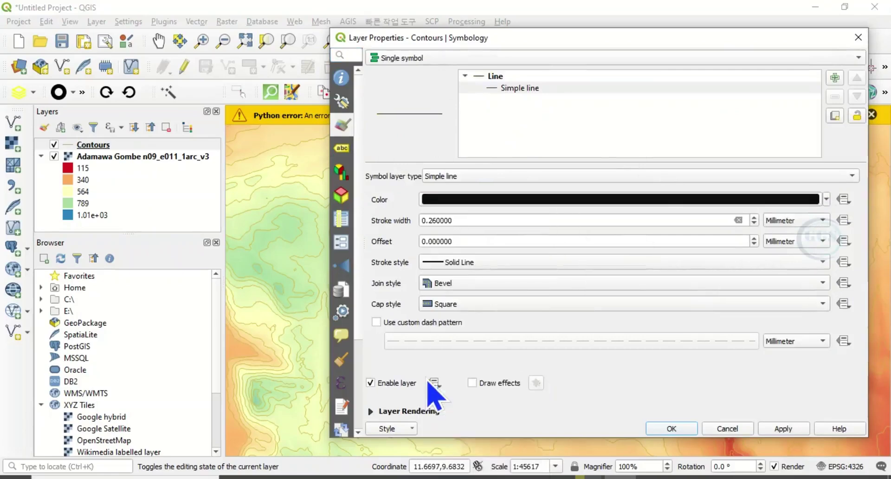
click(675, 429)
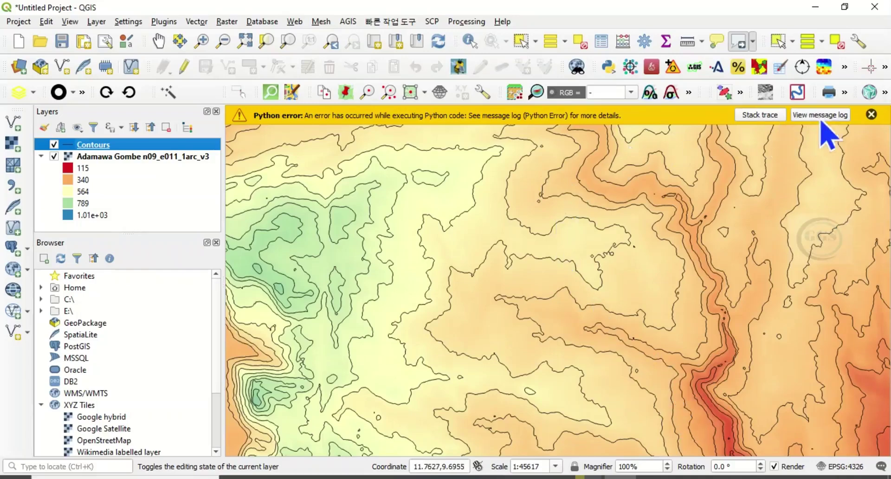
click(871, 114)
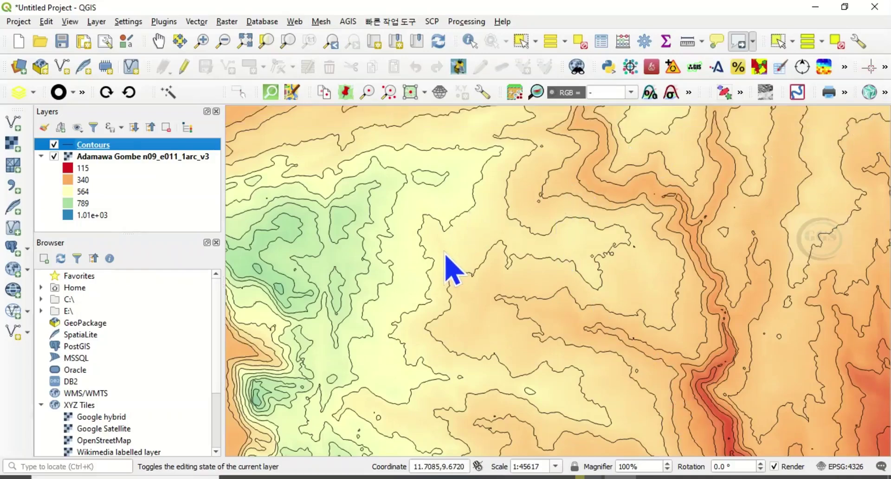
Step: Turn on Single labels in the Contours layer's labelling properties
right_click(79, 145)
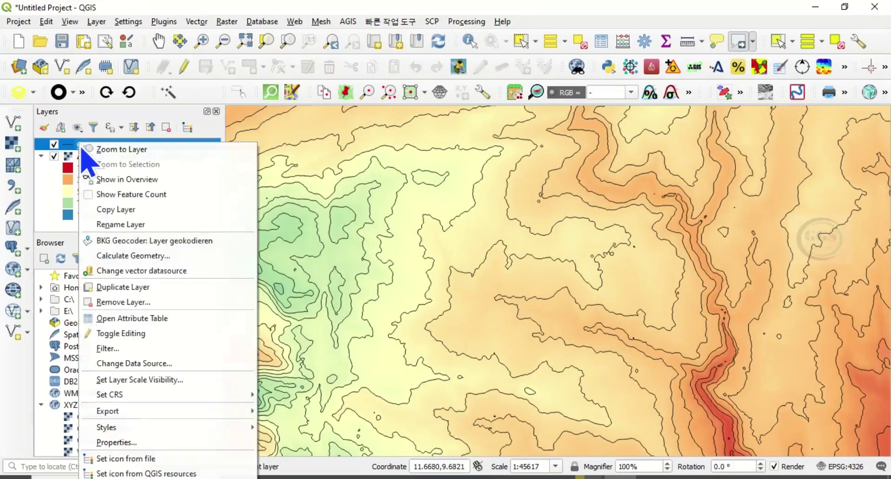
click(118, 442)
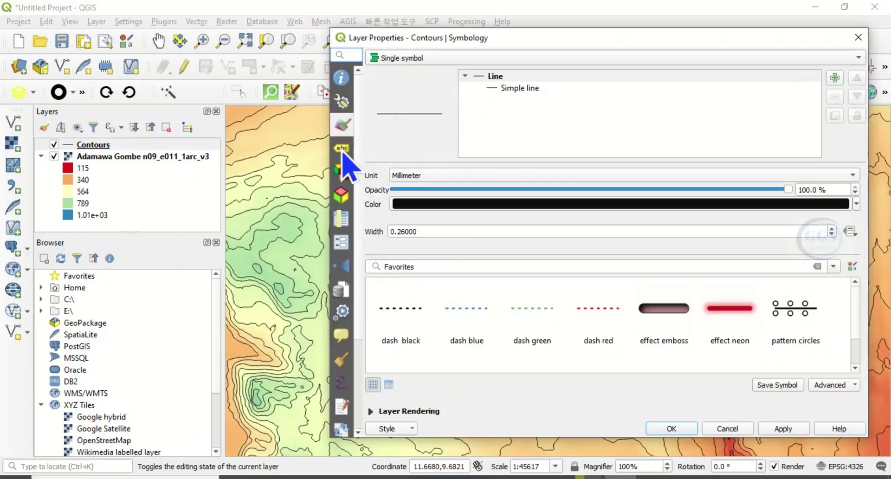
click(344, 150)
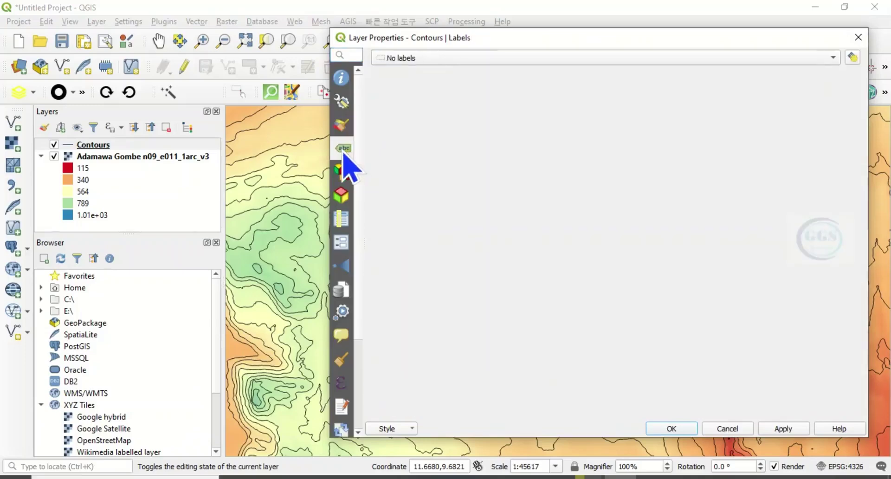
click(476, 60)
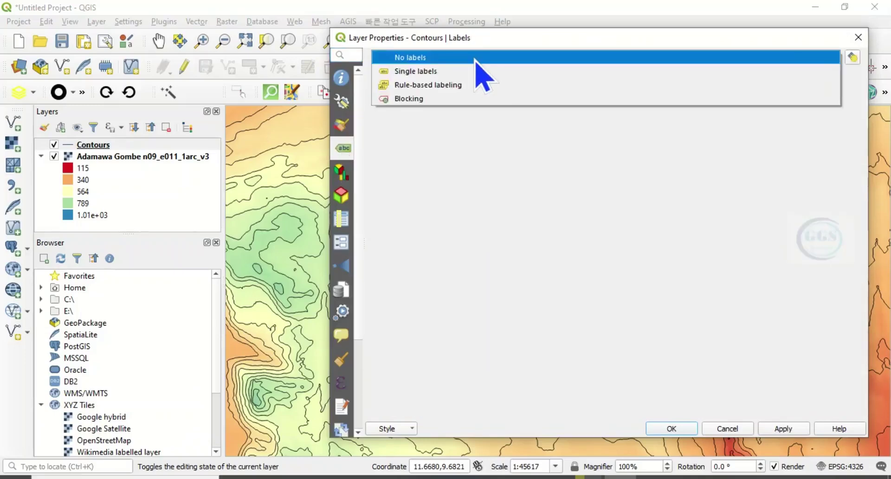
key(Escape)
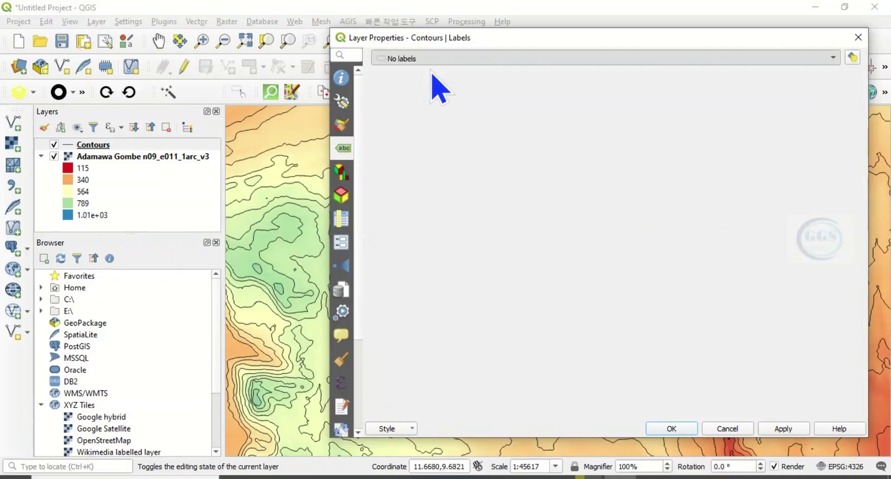
key(Down)
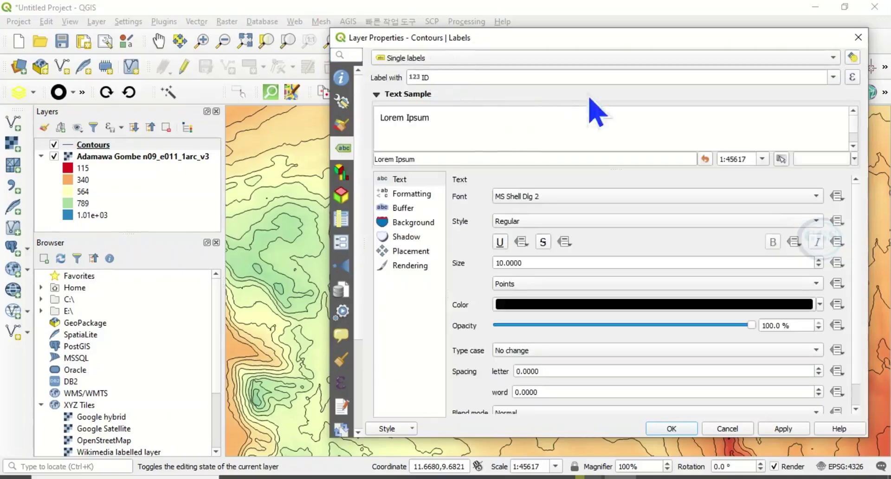
Step: Label the contours with the ELEV field in red text at size 16
click(835, 78)
click(443, 109)
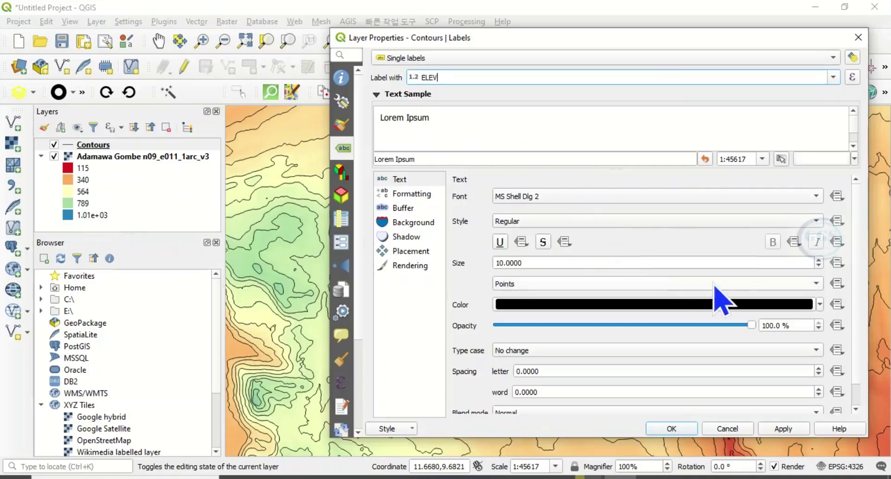
click(820, 307)
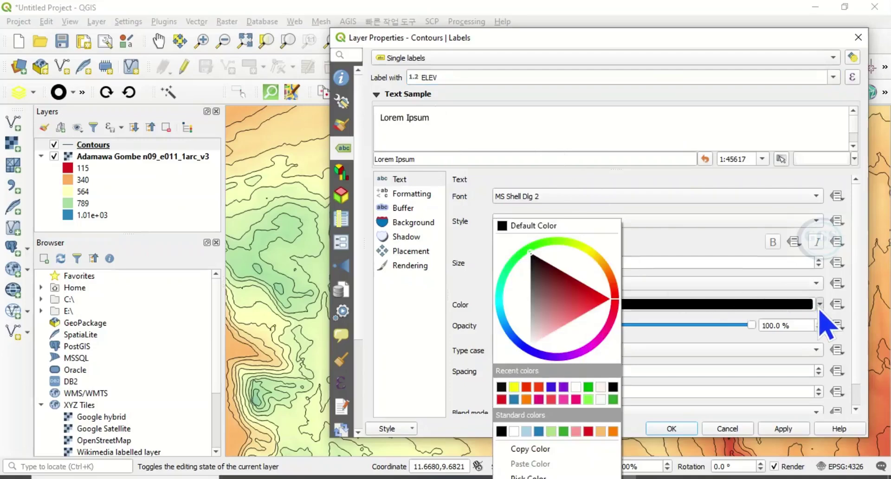
click(538, 388)
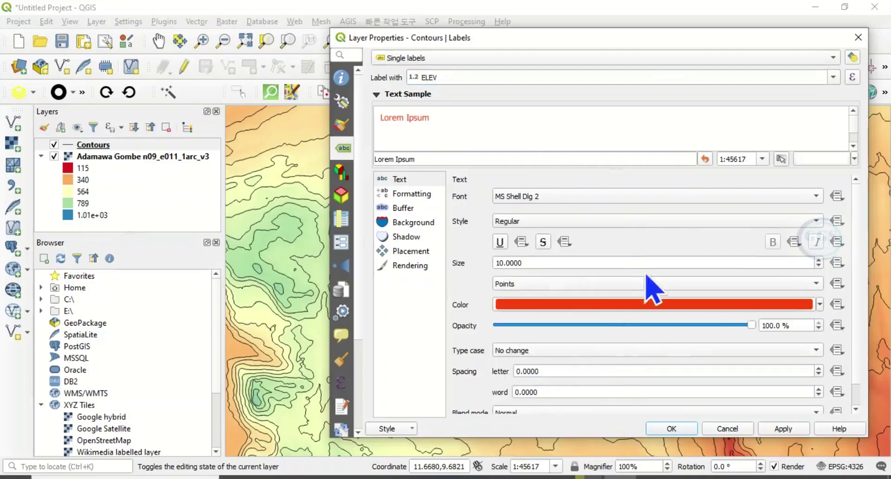
scroll(824, 266, up, 1)
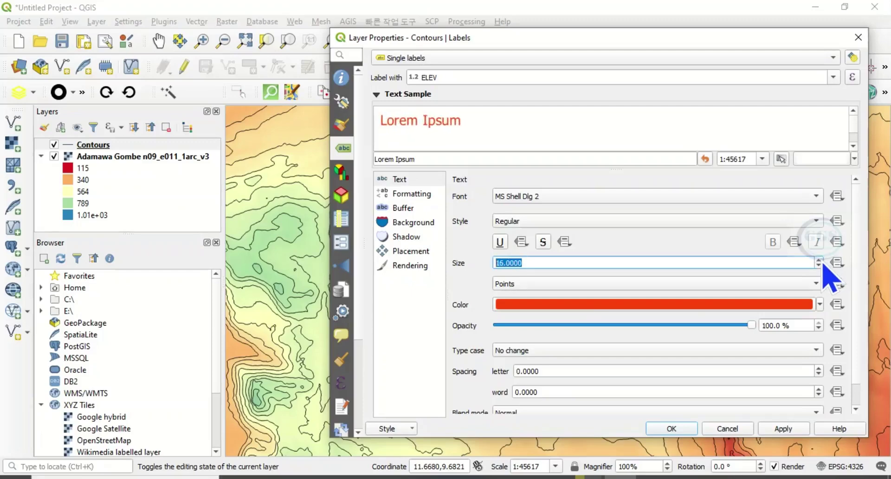
Step: Apply the red ELEV label settings and close the Contours properties window
click(680, 428)
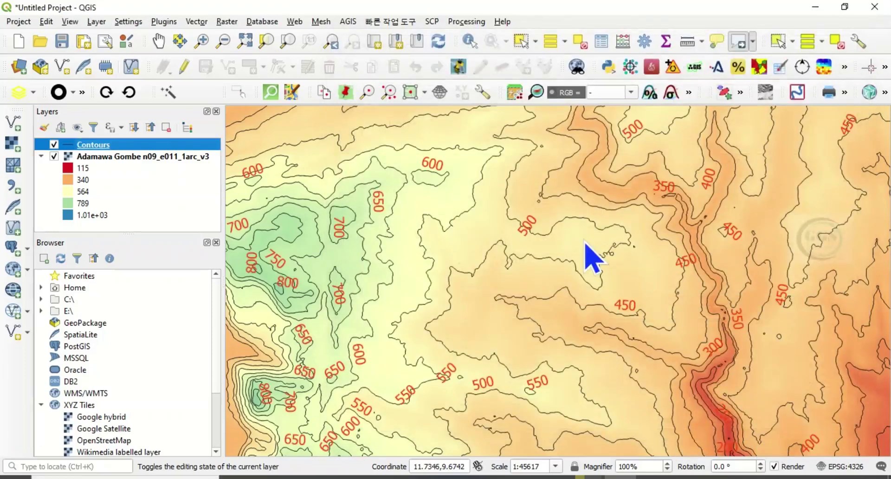